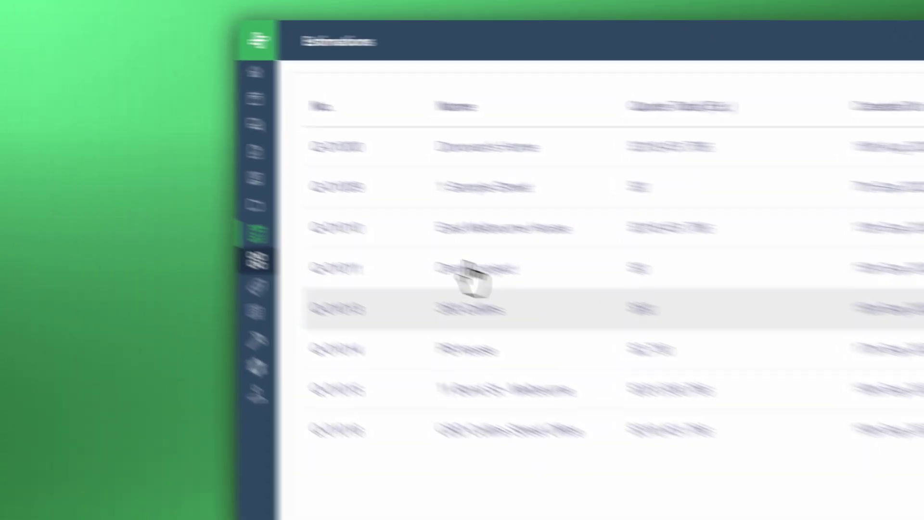
# Open the East Melbourne House quote and go to its Estimations > Specifications step.
pyautogui.moveTo(26, 150)
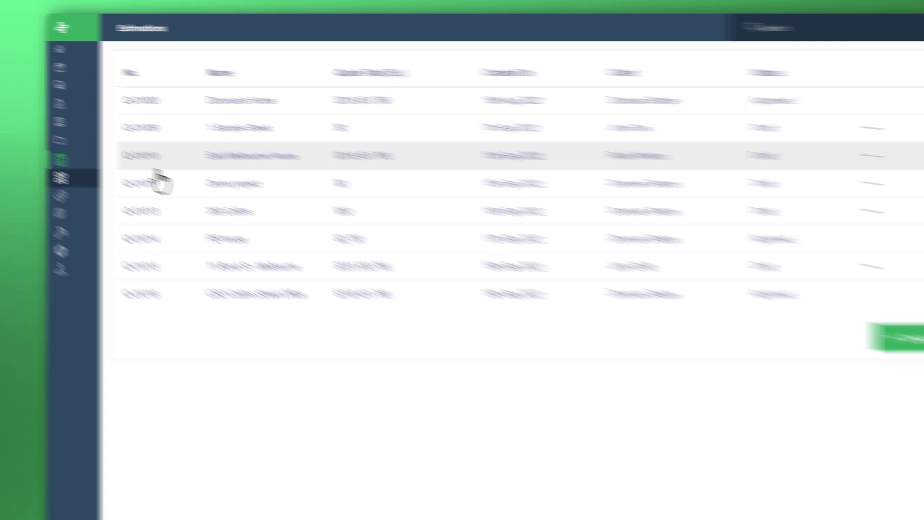
pyautogui.click(606, 227)
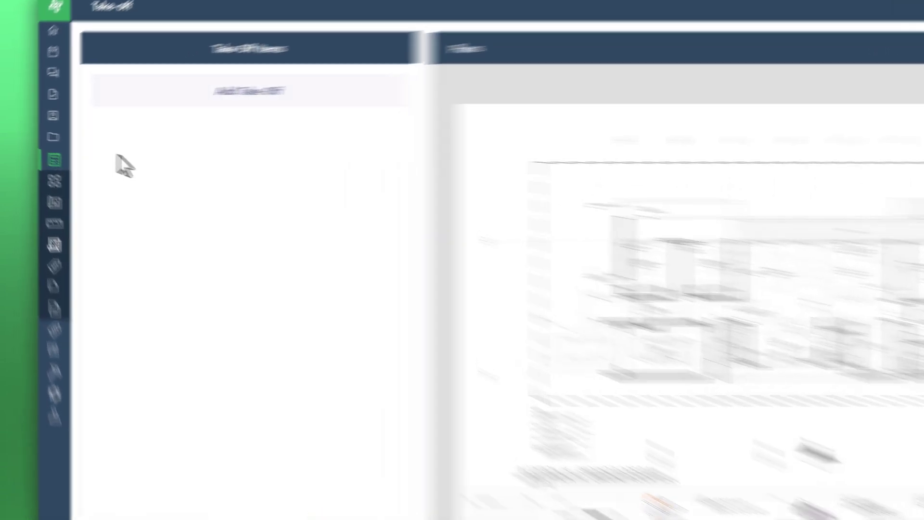
pyautogui.moveTo(36, 150)
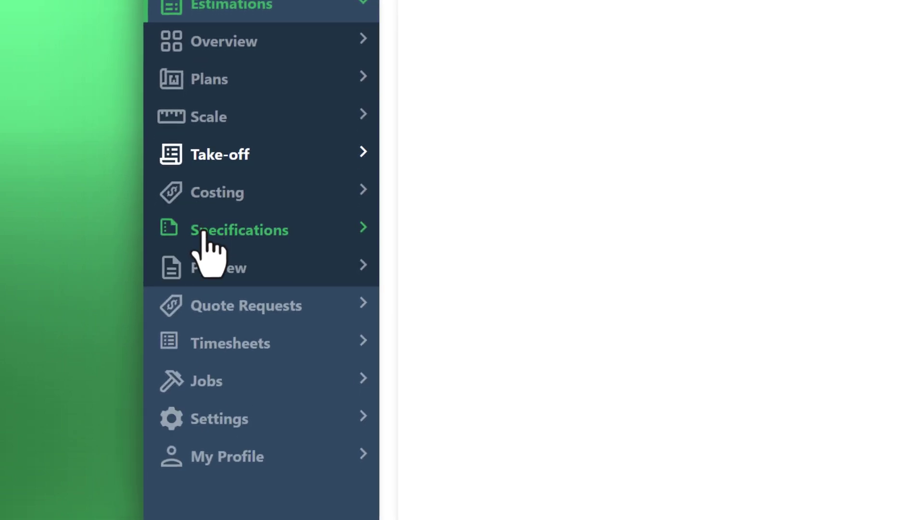
pyautogui.click(164, 376)
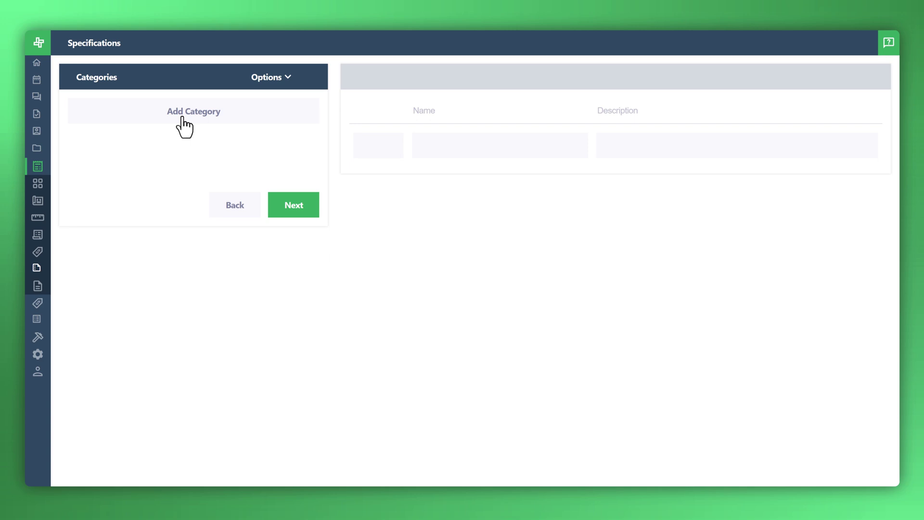
# Start a new category named Inclusions with a Driveway item described 'Included' and a photo.
pyautogui.click(183, 117)
pyautogui.click(182, 114)
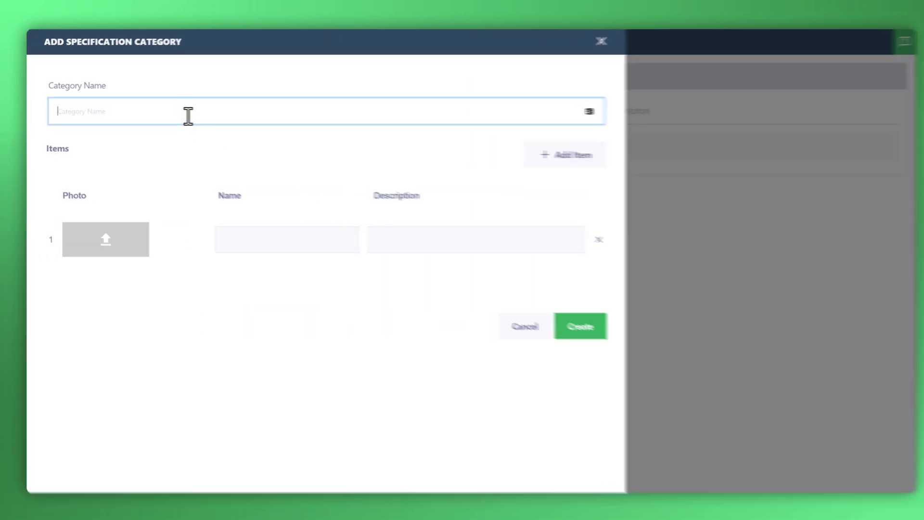
pyautogui.write('Incuy')
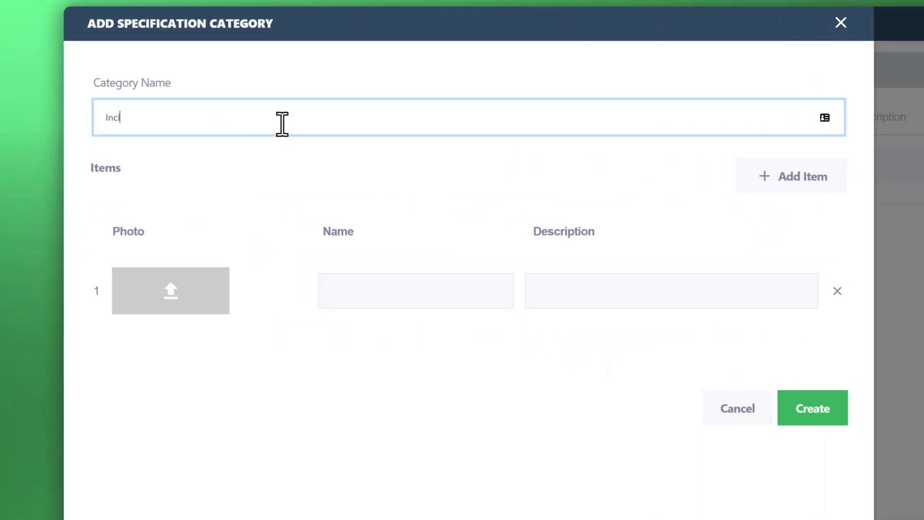
pyautogui.write('ucsio')
pyautogui.press('BackSpace')
pyautogui.press('BackSpace')
pyautogui.write('sions')
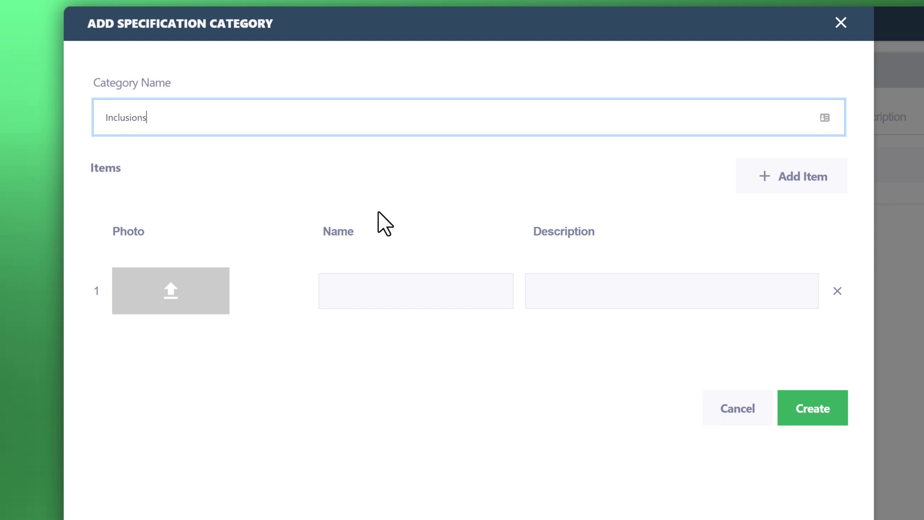
pyautogui.click(473, 294)
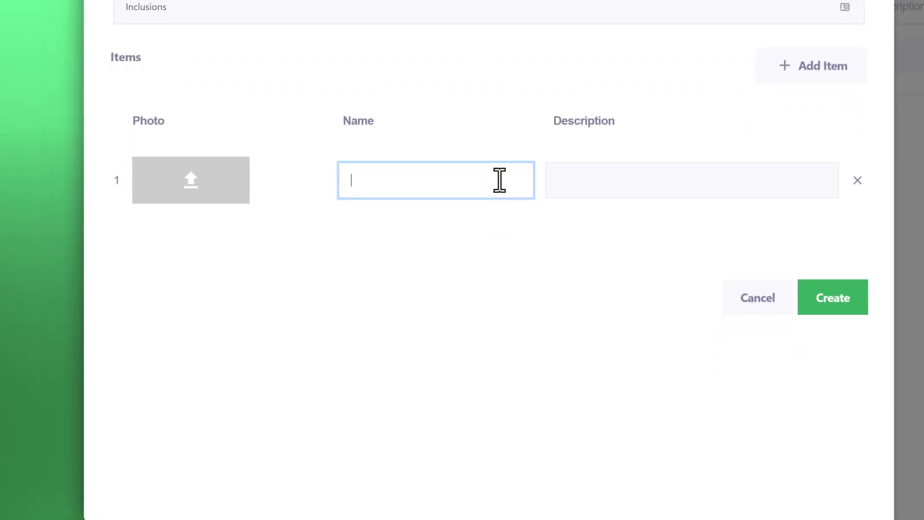
pyautogui.write('Driveway')
pyautogui.press('Tab')
pyautogui.write('Include')
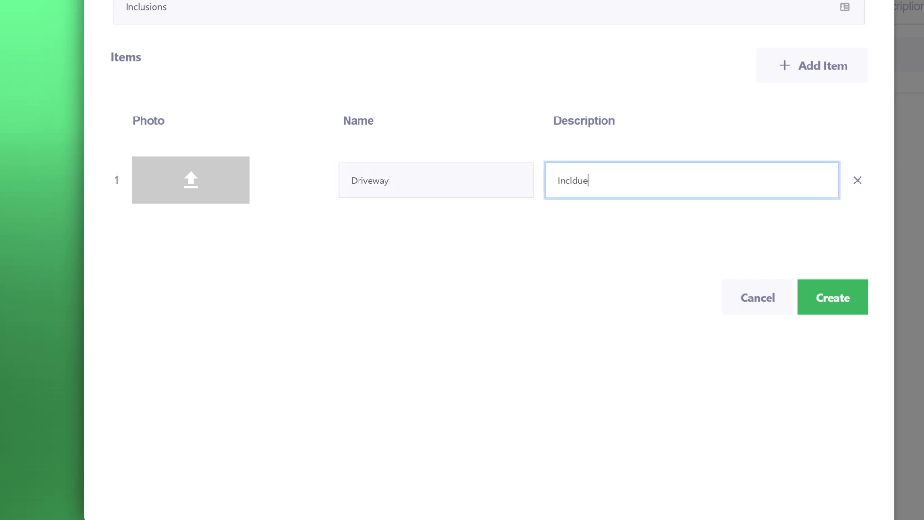
pyautogui.press('BackSpace')
pyautogui.press('BackSpace')
pyautogui.write('ded')
pyautogui.click(200, 182)
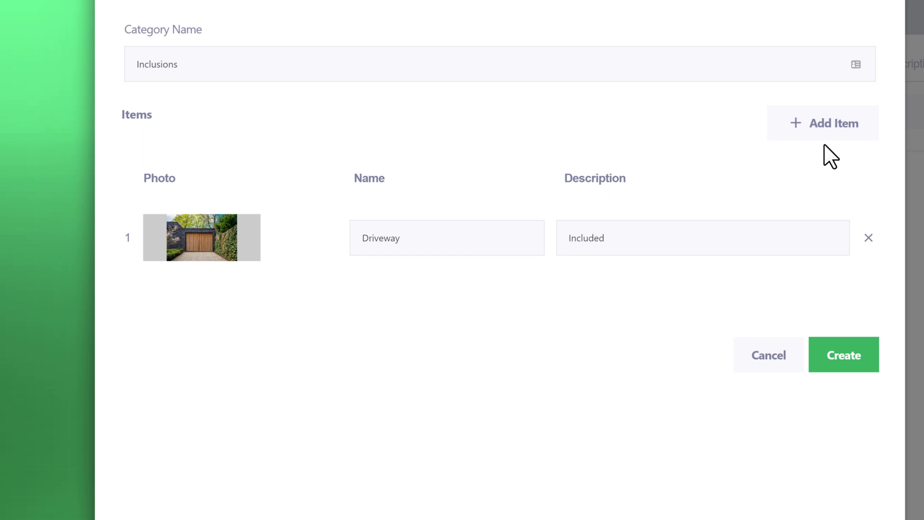
# Add a Kitchen bench item described 'Optional' with a photo, then create the Inclusions category.
pyautogui.click(823, 128)
pyautogui.click(382, 319)
pyautogui.write('Kitchen ')
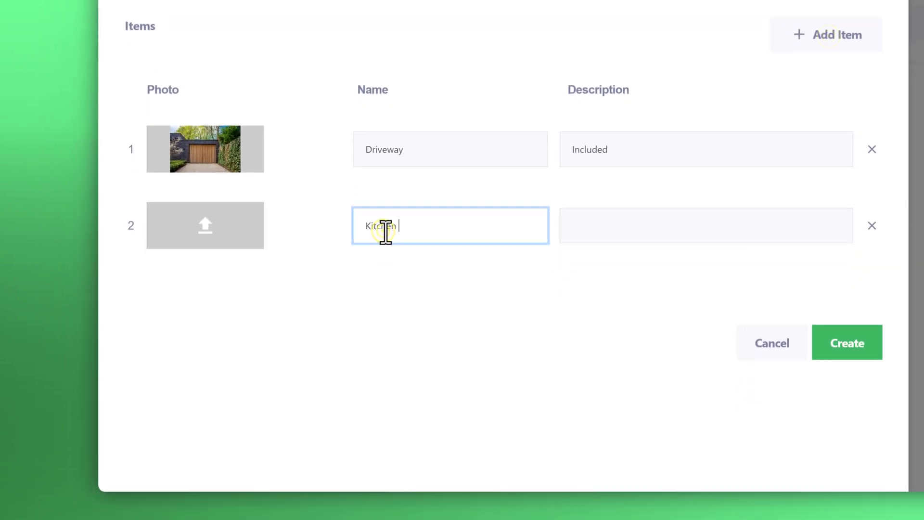
pyautogui.write('bench')
pyautogui.click(715, 225)
pyautogui.write('Optional')
pyautogui.click(239, 222)
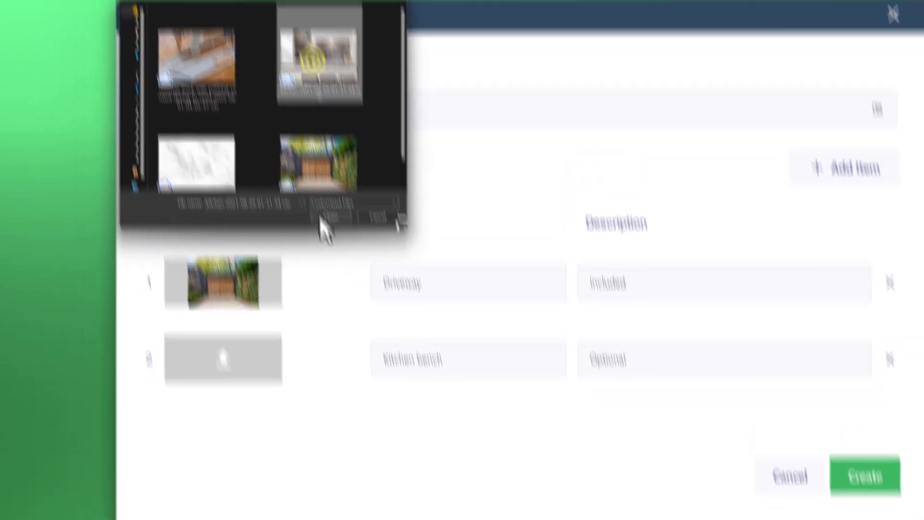
pyautogui.click(348, 288)
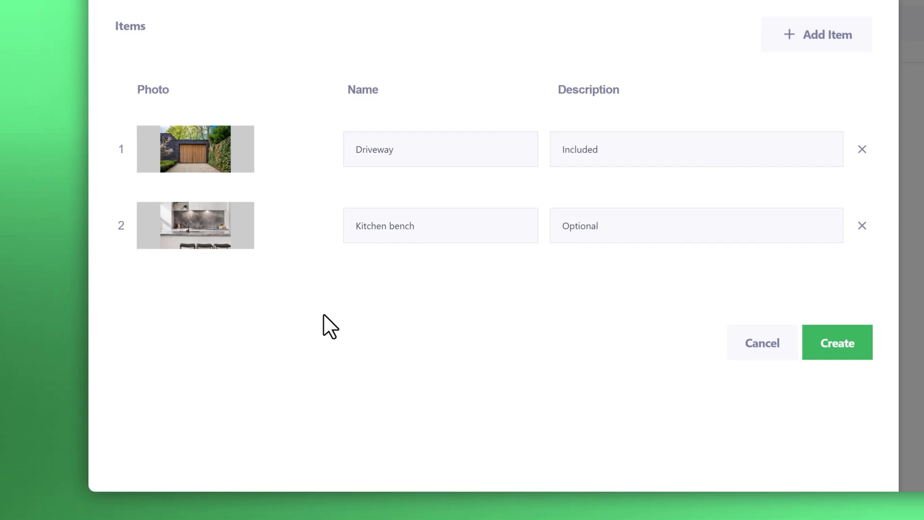
pyautogui.click(845, 341)
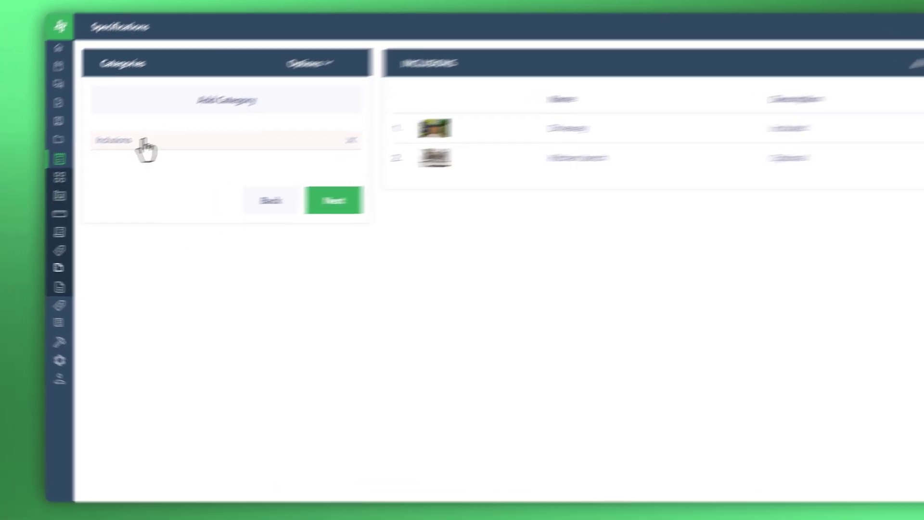
# Open the quote's Costing step from the Estimations sidebar.
pyautogui.moveTo(60, 195)
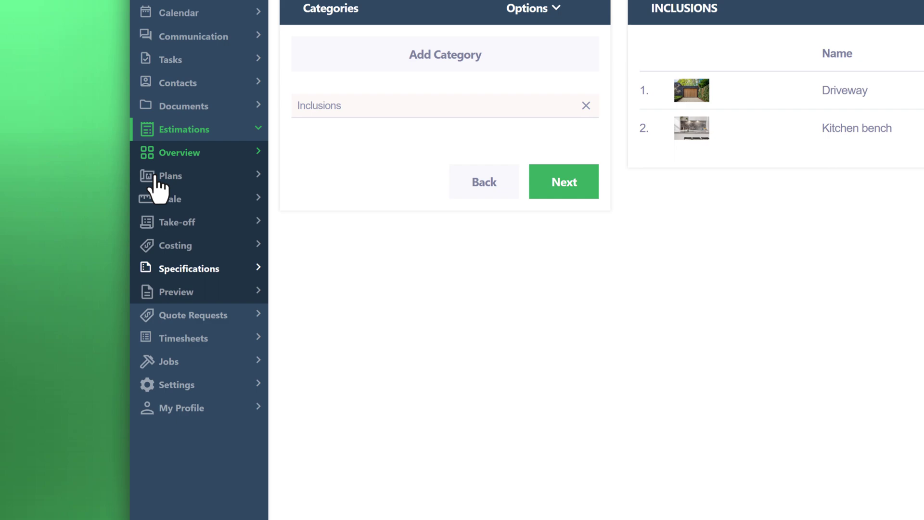
pyautogui.click(166, 251)
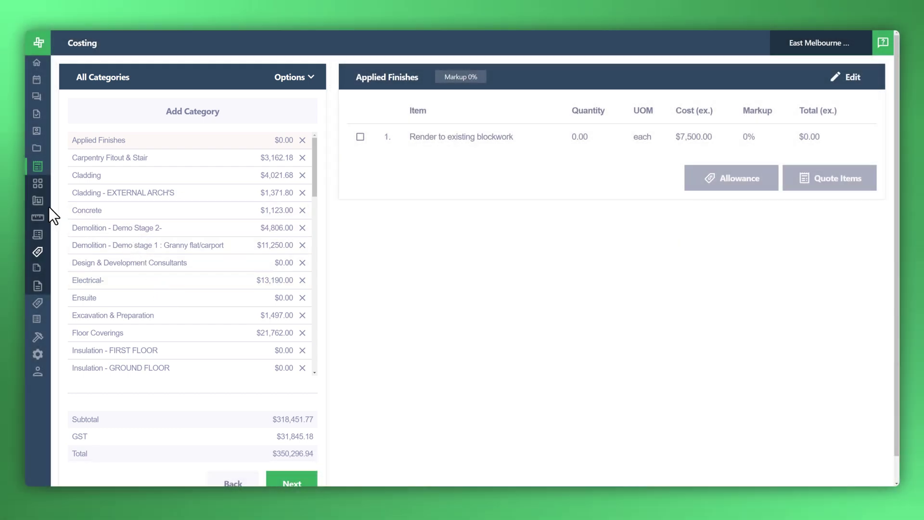
# Back on Specifications, import a category from costing and choose Concrete.
pyautogui.moveTo(54, 212)
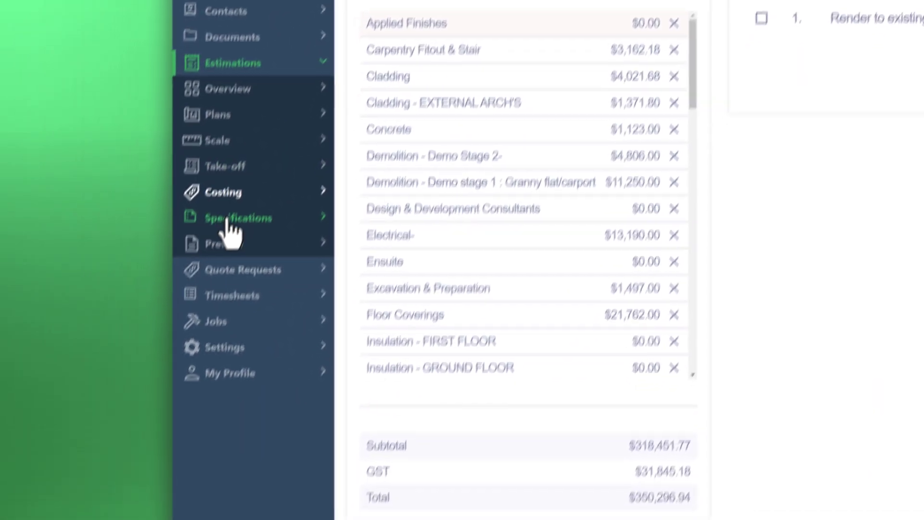
pyautogui.click(192, 286)
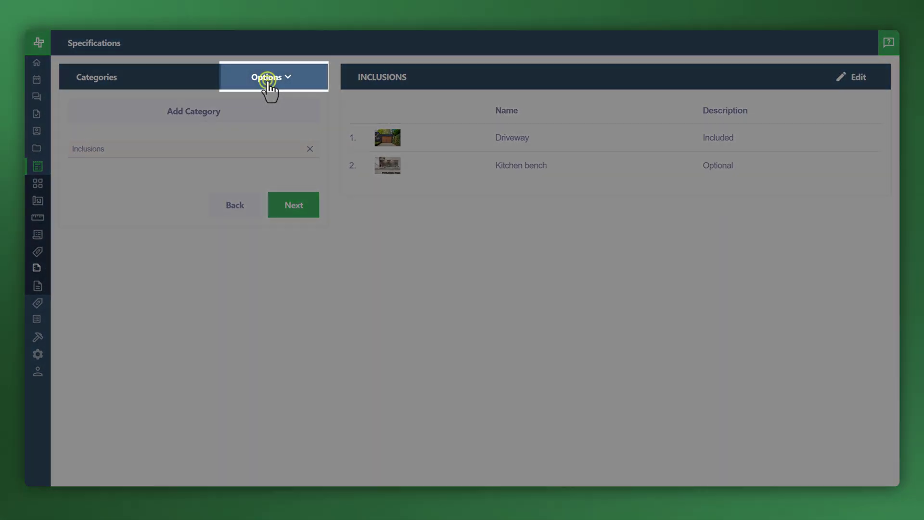
pyautogui.click(267, 78)
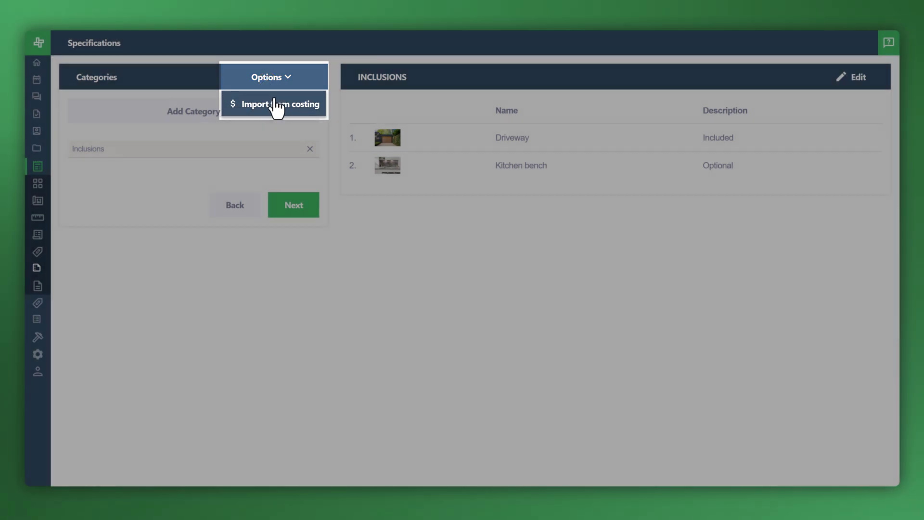
pyautogui.click(296, 109)
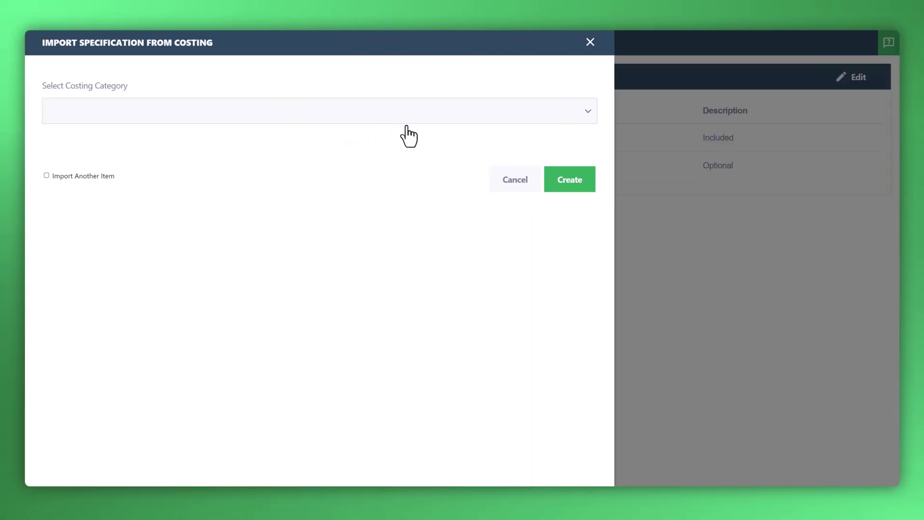
pyautogui.click(702, 146)
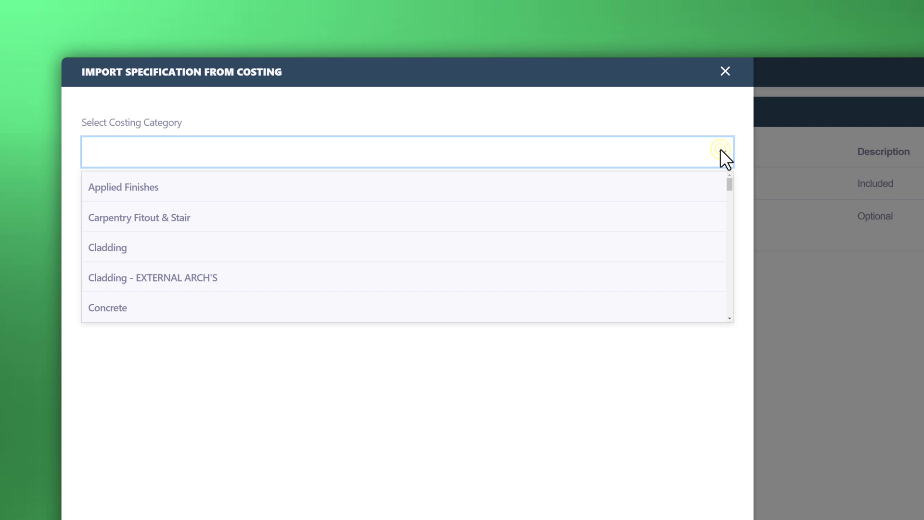
pyautogui.moveTo(730, 179)
pyautogui.mouseDown()
pyautogui.moveTo(726, 256)
pyautogui.moveTo(715, 188)
pyautogui.mouseUp()
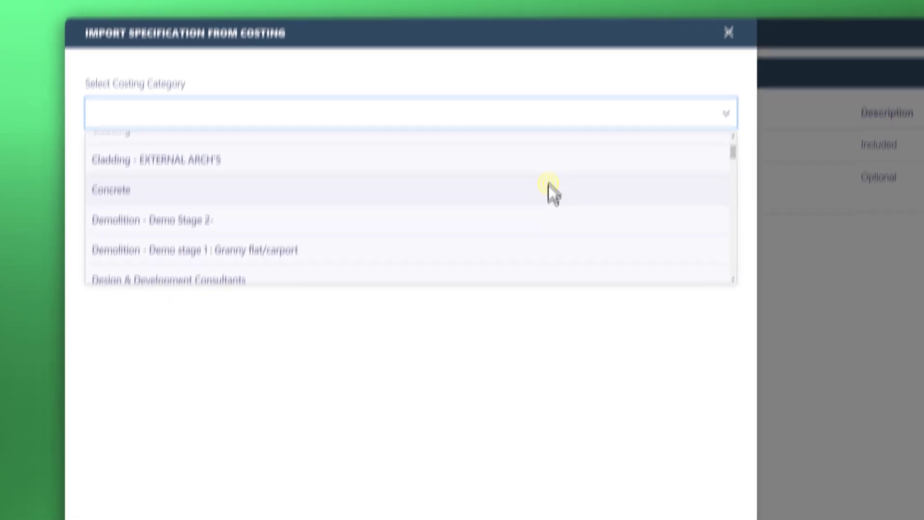
pyautogui.click(549, 228)
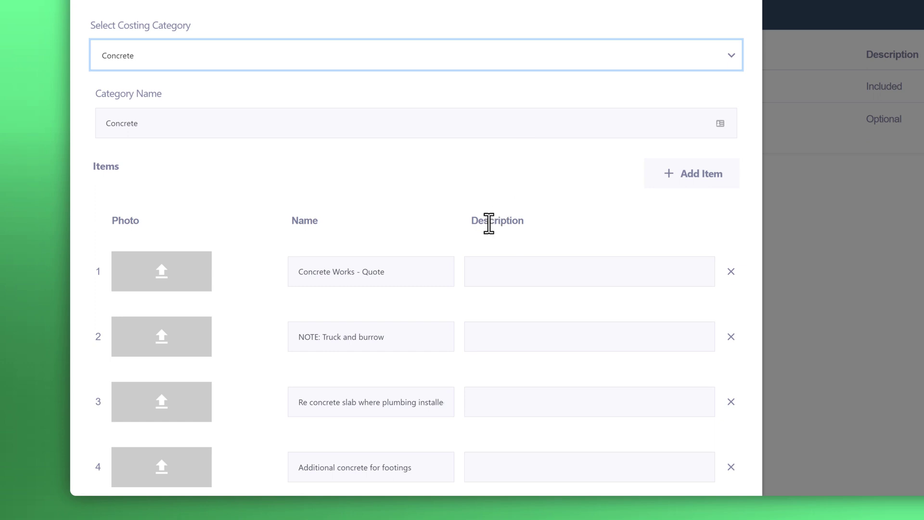
# Remove every imported Concrete item except Mix and pour concrete.
pyautogui.scroll(-5, 486, 230)
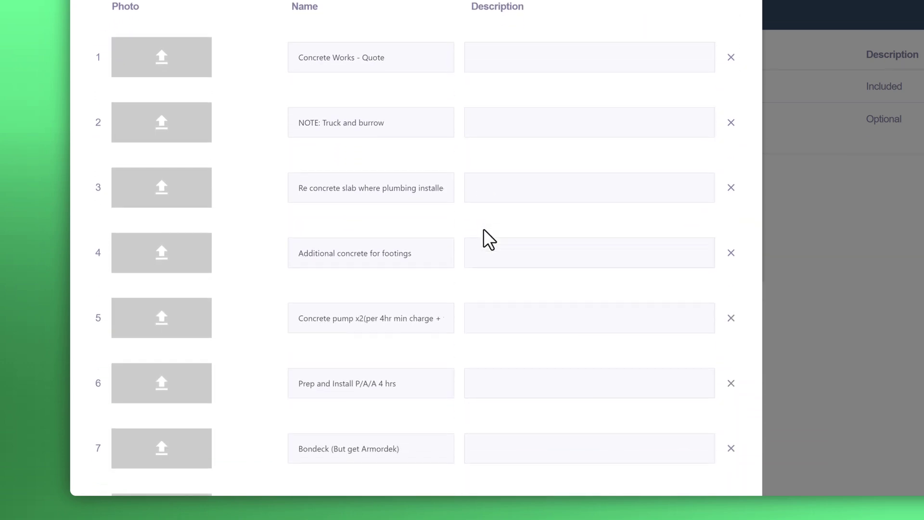
pyautogui.scroll(-6, 483, 229)
pyautogui.scroll(2, 483, 229)
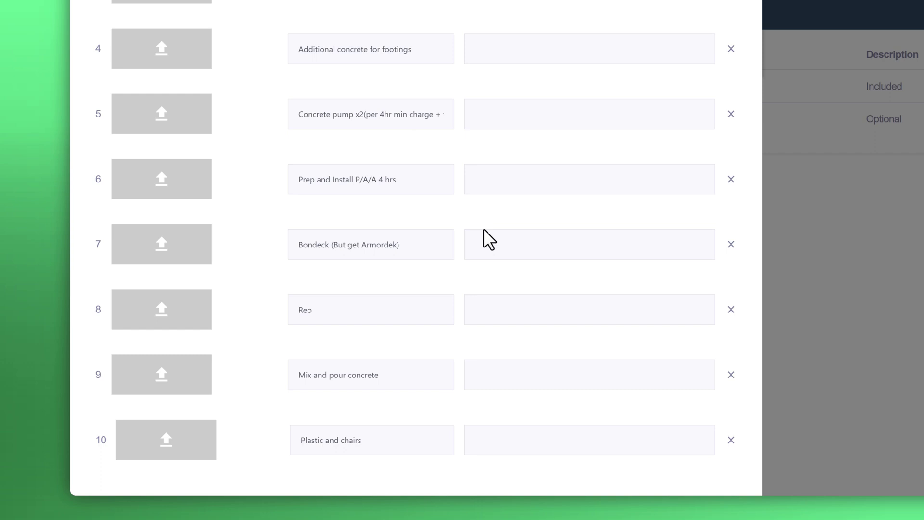
pyautogui.scroll(7, 483, 229)
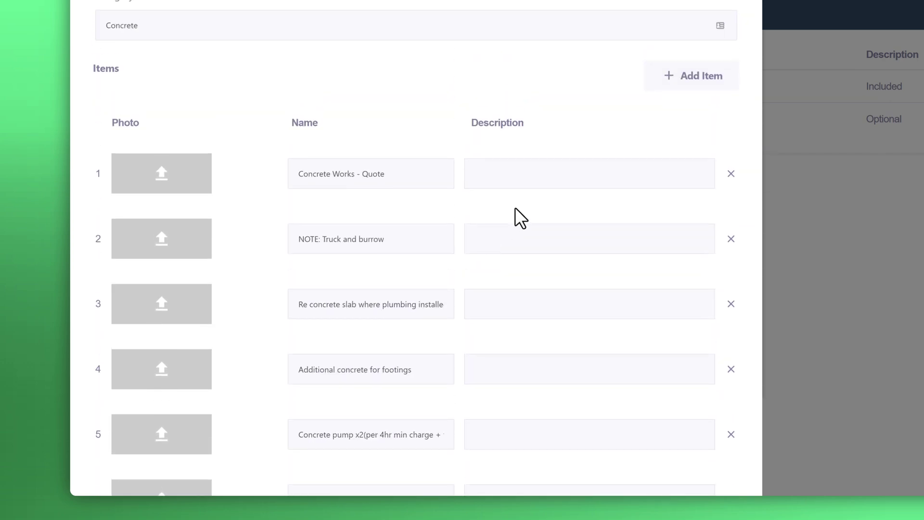
pyautogui.click(731, 239)
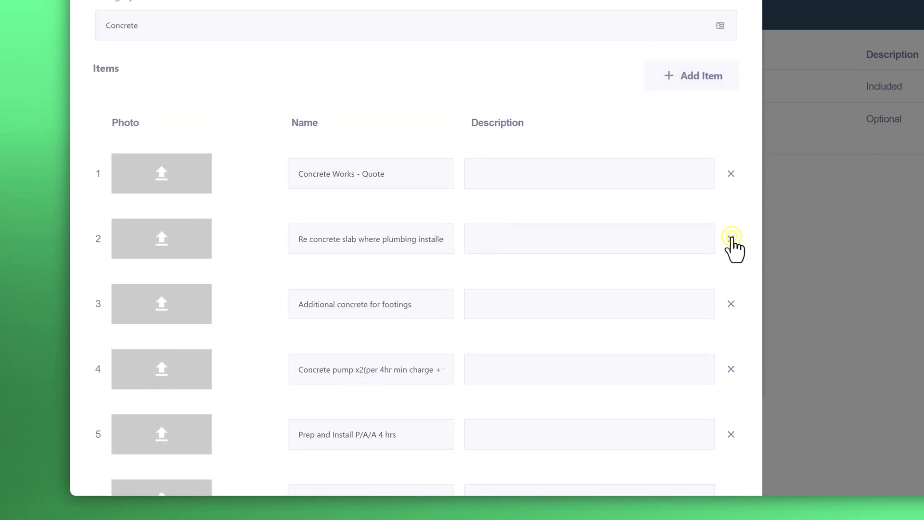
pyautogui.click(731, 239)
pyautogui.click(731, 239)
pyautogui.click(731, 239)
pyautogui.click(731, 239)
pyautogui.click(731, 239)
pyautogui.click(731, 239)
pyautogui.click(731, 238)
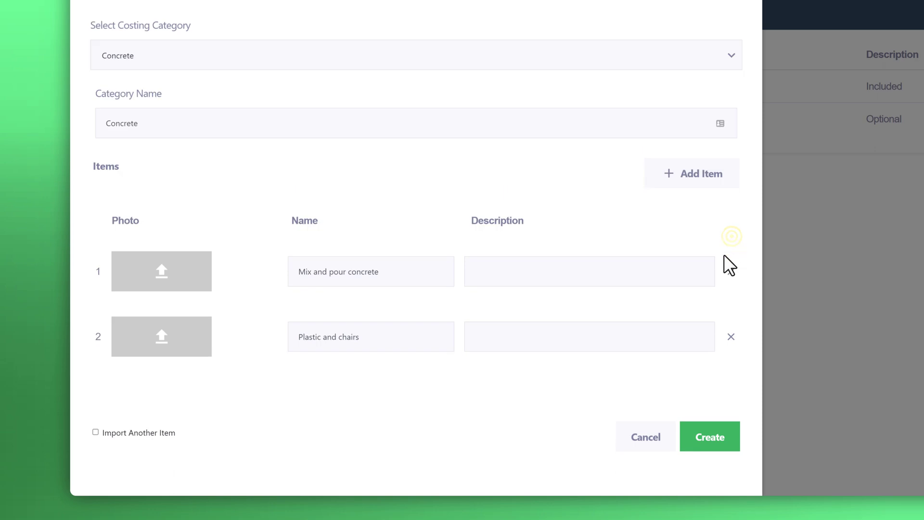
pyautogui.click(731, 336)
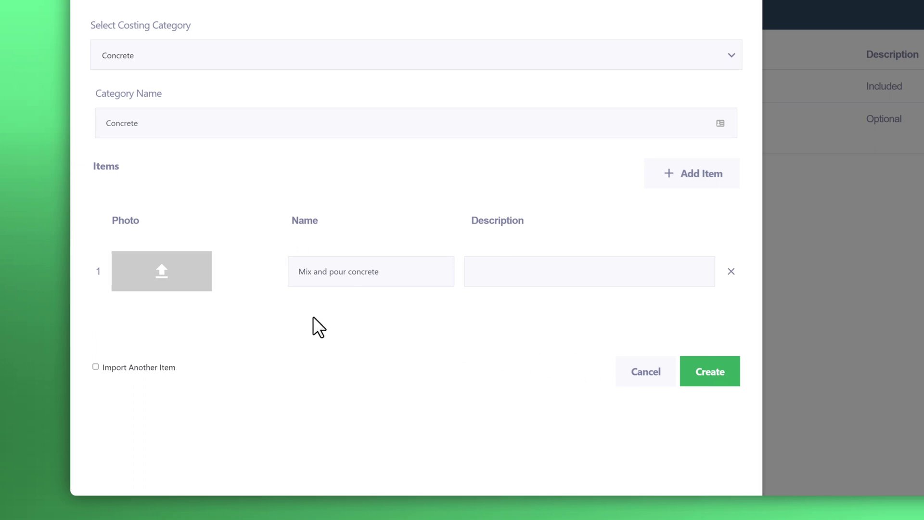
# Give Mix and pour concrete a concrete-pouring photo and description 'Stone path front yard', then create the category.
pyautogui.click(164, 274)
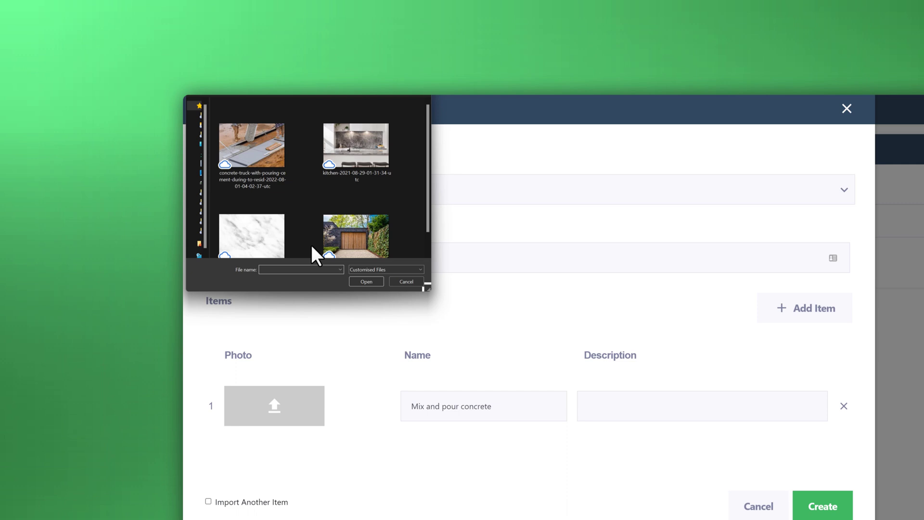
pyautogui.click(272, 154)
pyautogui.click(367, 282)
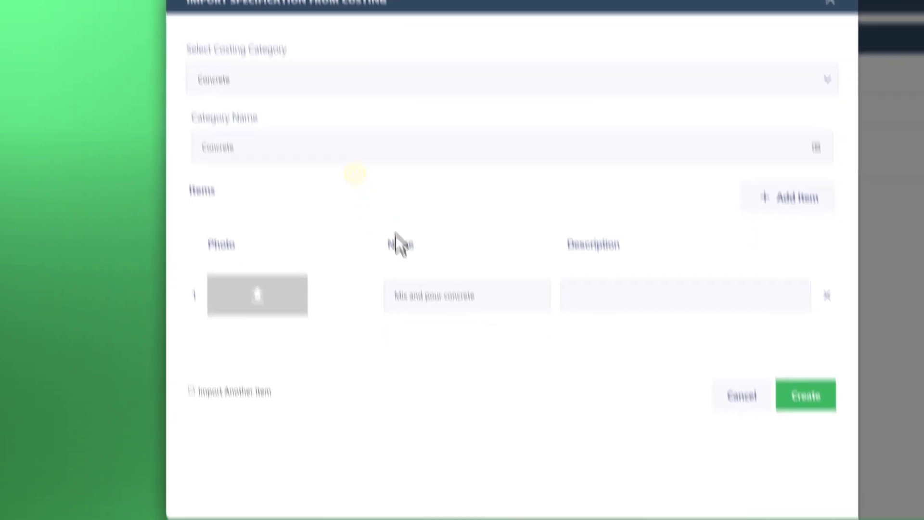
pyautogui.click(580, 300)
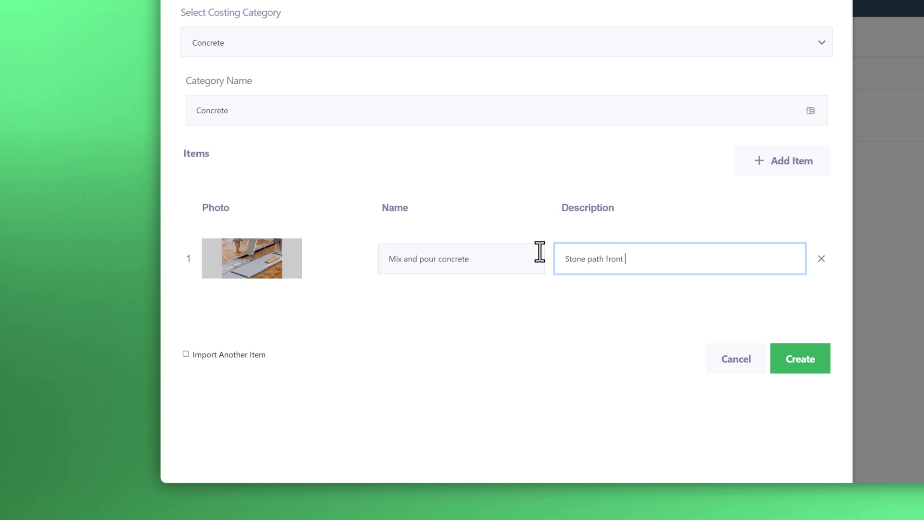
pyautogui.write('yard')
pyautogui.click(349, 307)
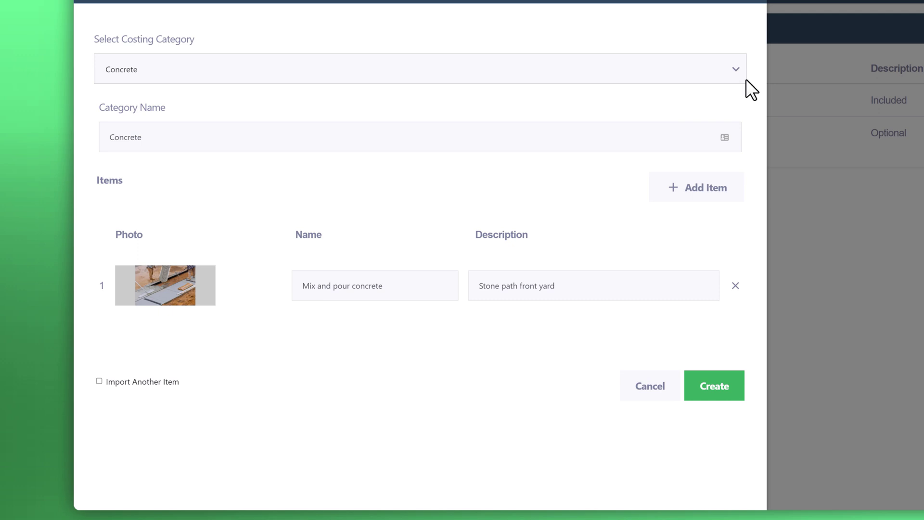
pyautogui.click(701, 391)
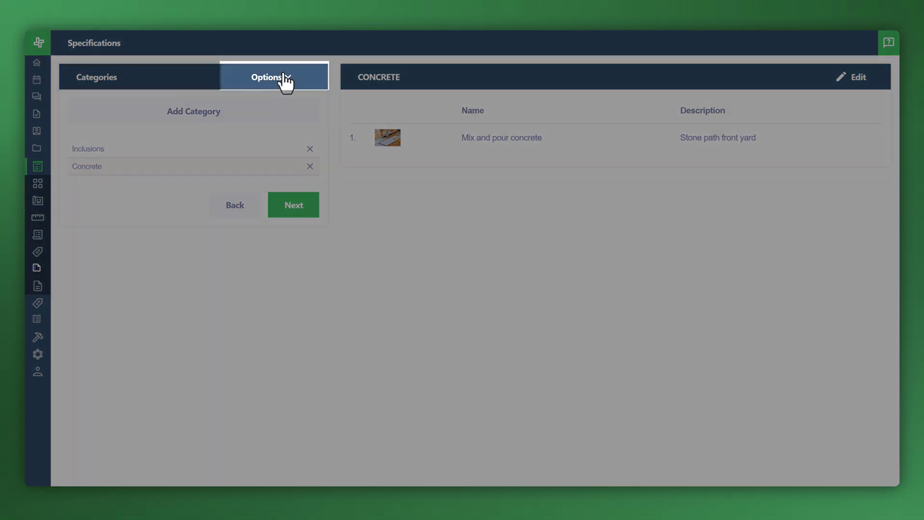
# Import the Applied Finishes category from costing.
pyautogui.click(285, 80)
pyautogui.click(288, 102)
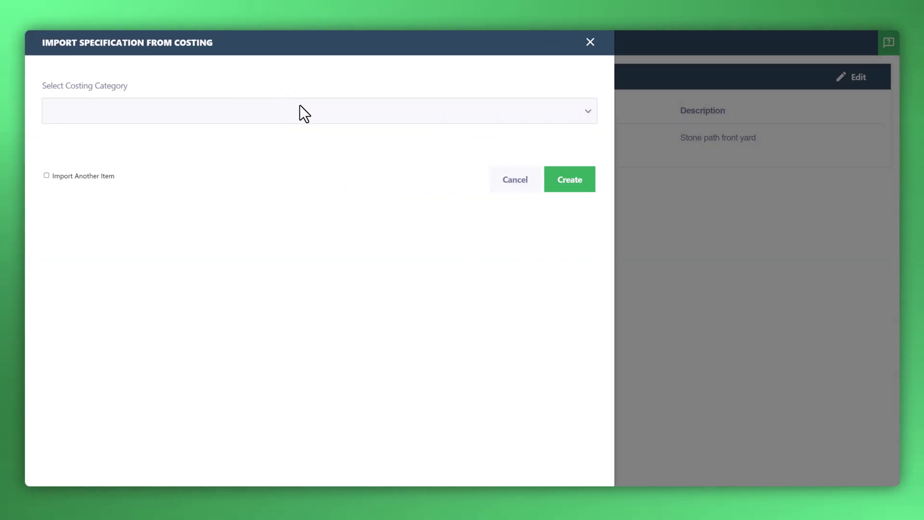
pyautogui.click(595, 112)
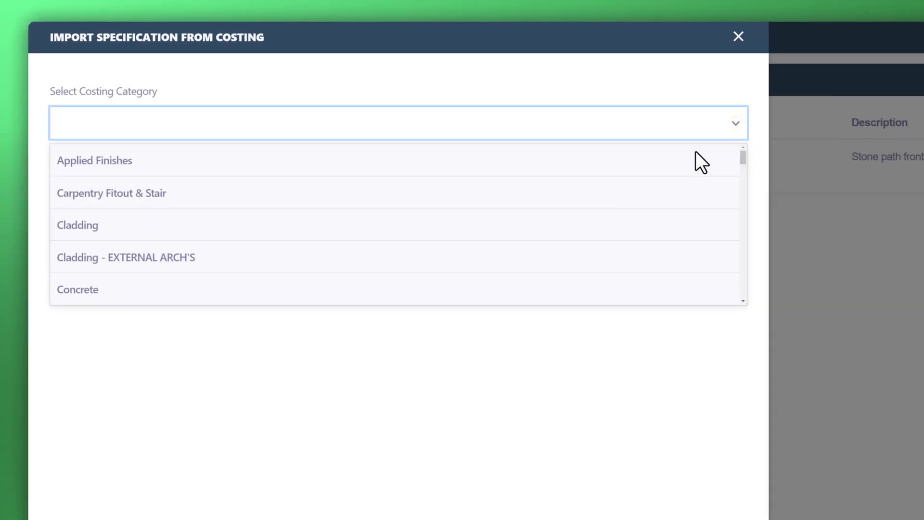
pyautogui.click(392, 150)
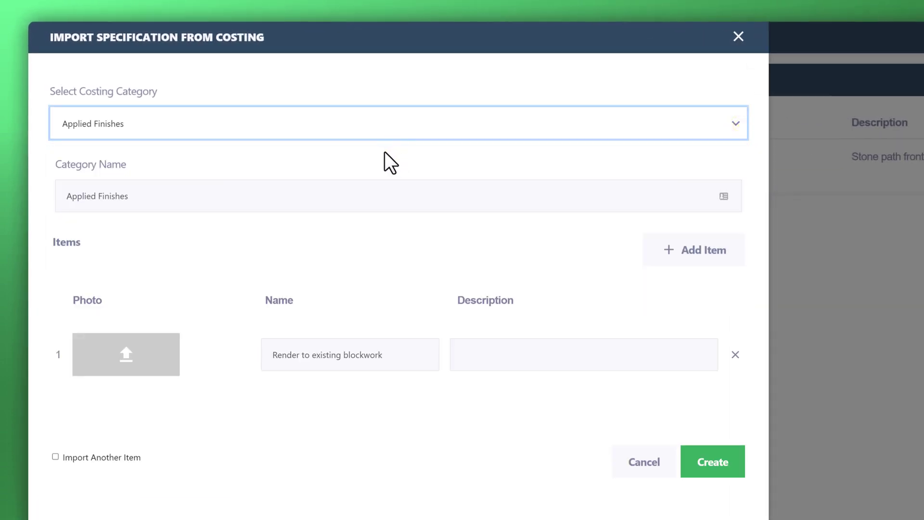
# Rename the item 'Oven top finish bench', add a marble photo and description 'Finish in oven region', then create it.
pyautogui.tripleClick(284, 349)
pyautogui.write('Open top')
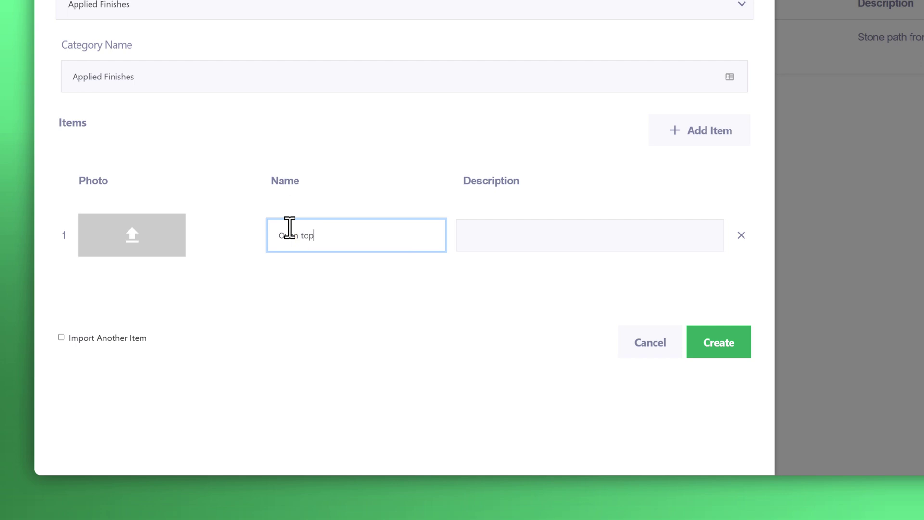
pyautogui.write(' finish bench')
pyautogui.click(121, 248)
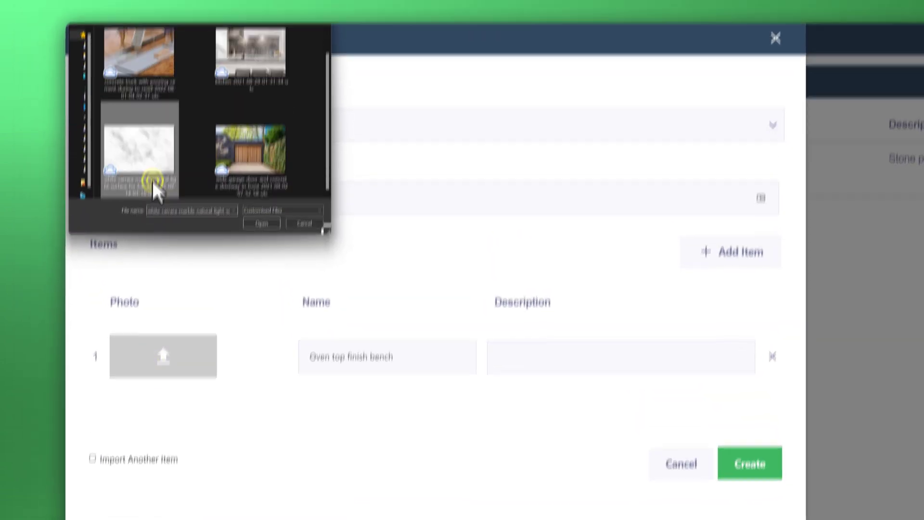
pyautogui.doubleClick(156, 190)
pyautogui.click(538, 352)
pyautogui.write('Finish in oven regi')
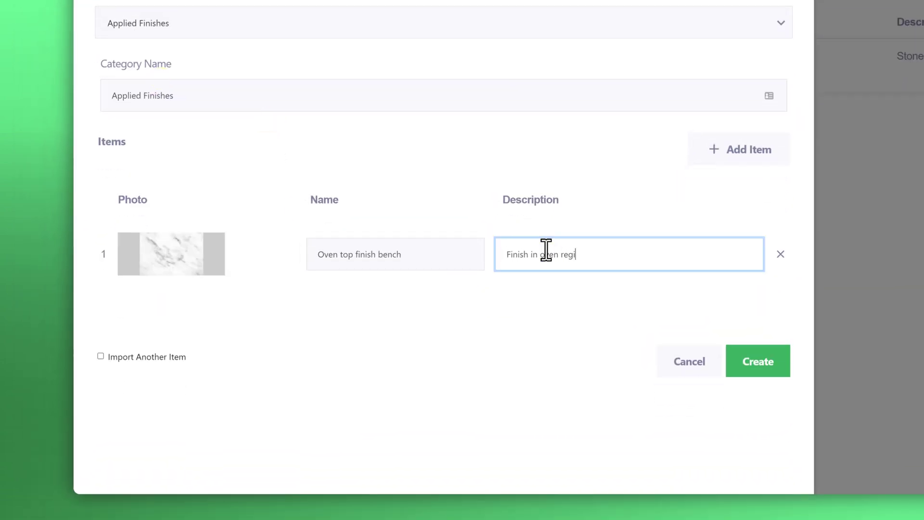
pyautogui.write('on')
pyautogui.click(759, 364)
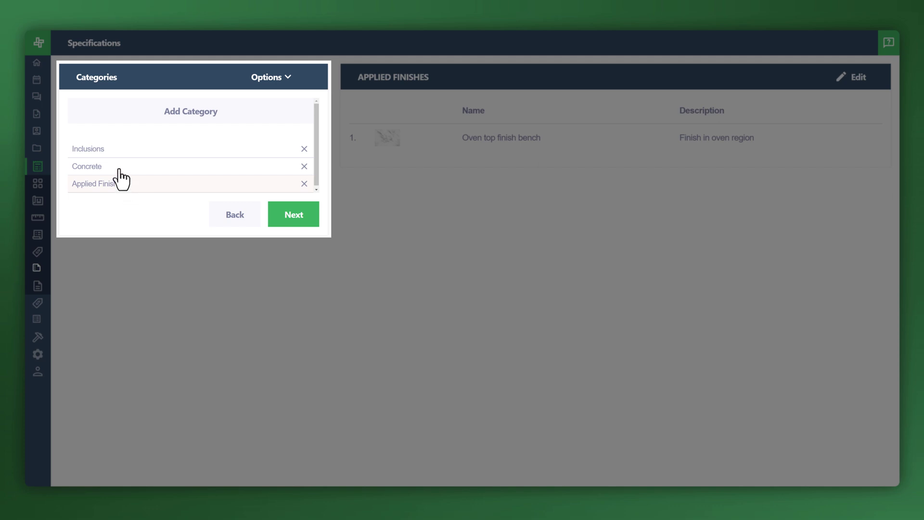
# Review the items in the Inclusions, Concrete and Applied Finishes categories in turn.
pyautogui.click(112, 154)
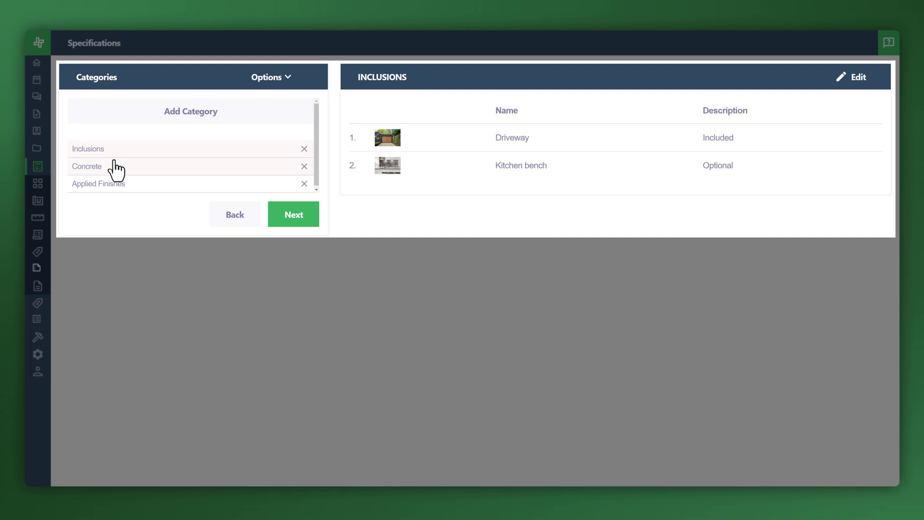
pyautogui.click(114, 171)
pyautogui.click(117, 184)
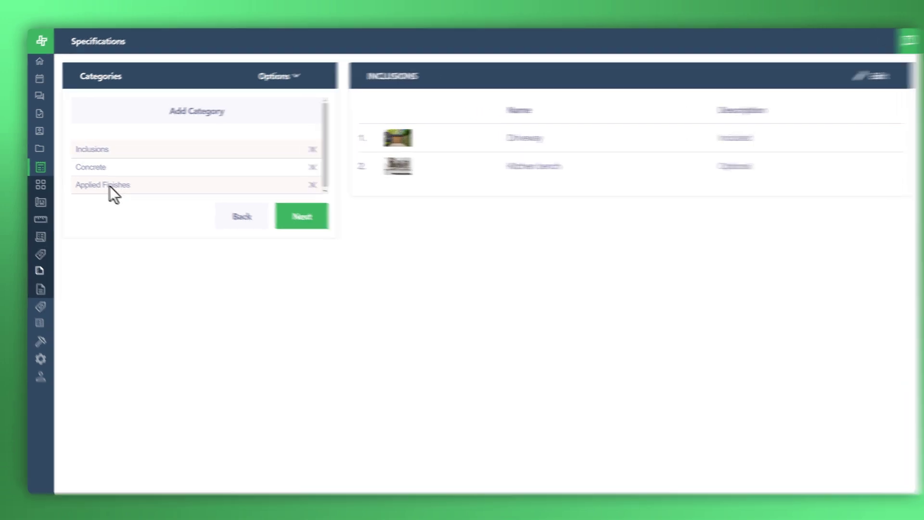
# Move on to the quotation Preview showing the Construction Quotation cover page.
pyautogui.moveTo(75, 189)
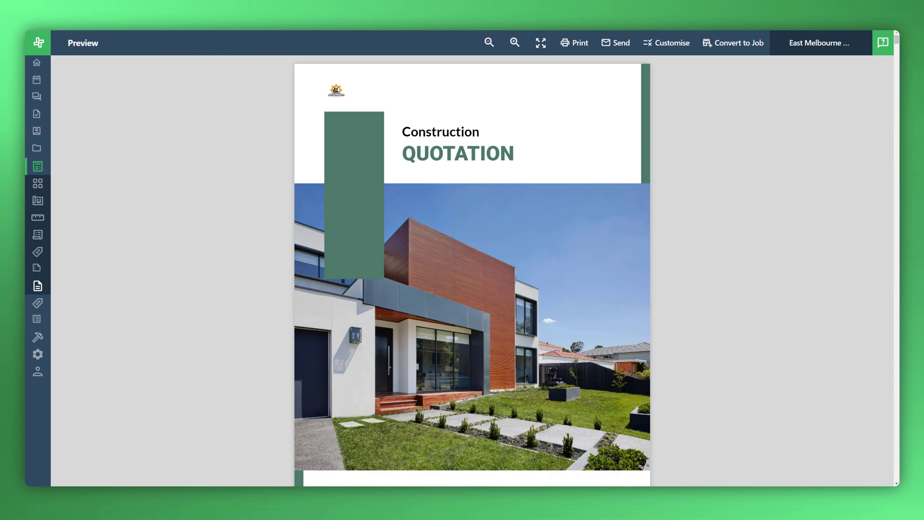
# Scroll the preview down through the Specifications pages for Inclusions, Concrete and Applied Finishes.
pyautogui.moveTo(896, 45); pyautogui.dragTo(889, 400)
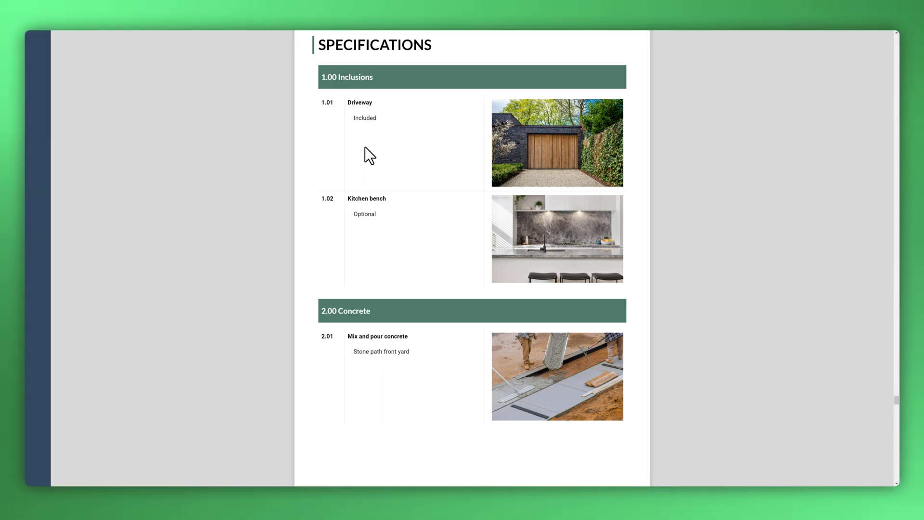
pyautogui.scroll(-2, 362, 187)
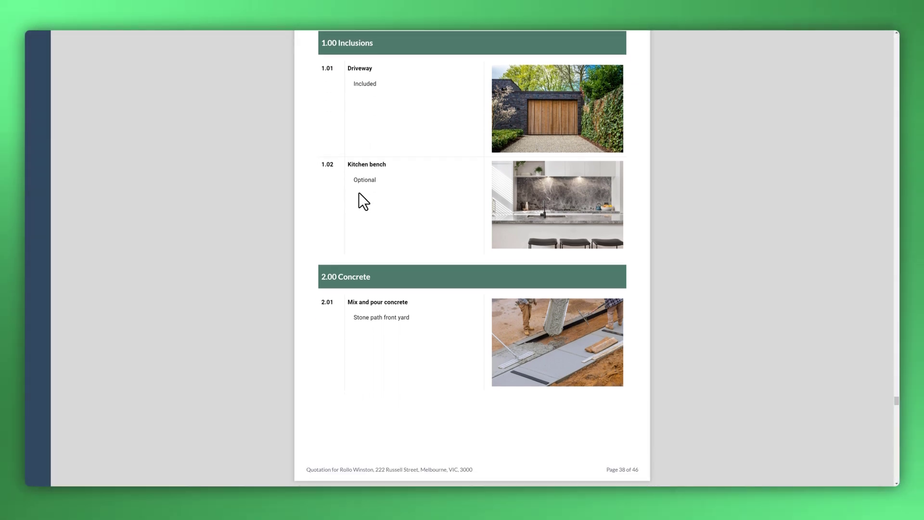
pyautogui.scroll(-4, 377, 262)
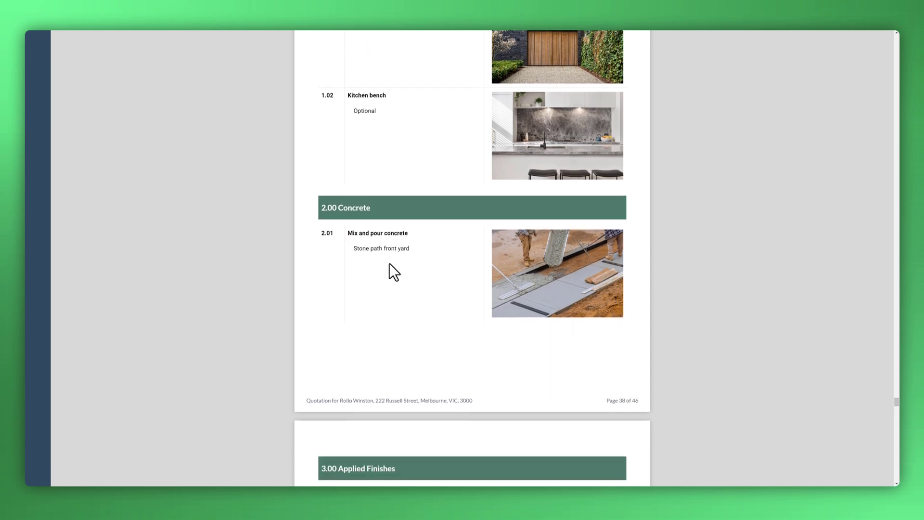
pyautogui.scroll(-4, 389, 264)
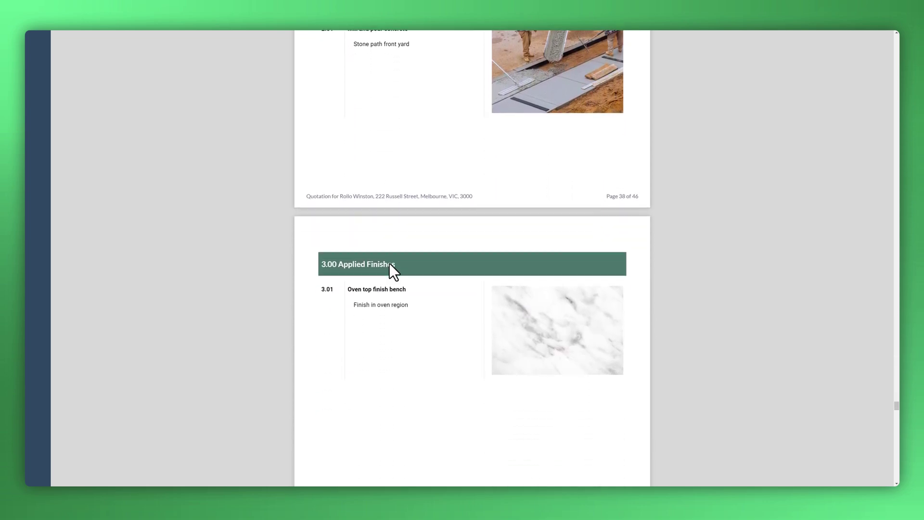